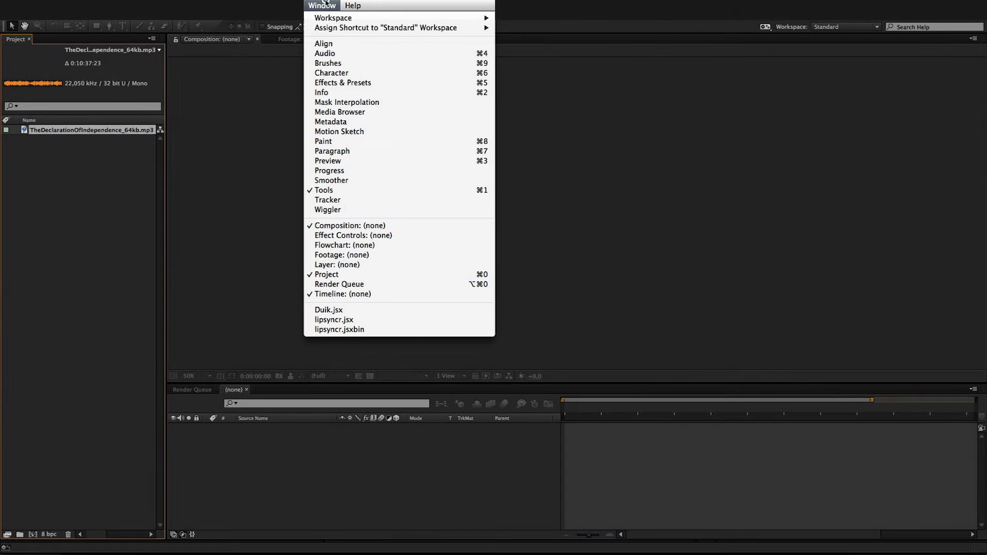
Open the lipsyncr.jsx panel from the Window menu and deselect the speech mp3 in the Project panel
{"action": "left_click", "coordinate": [347, 320]}
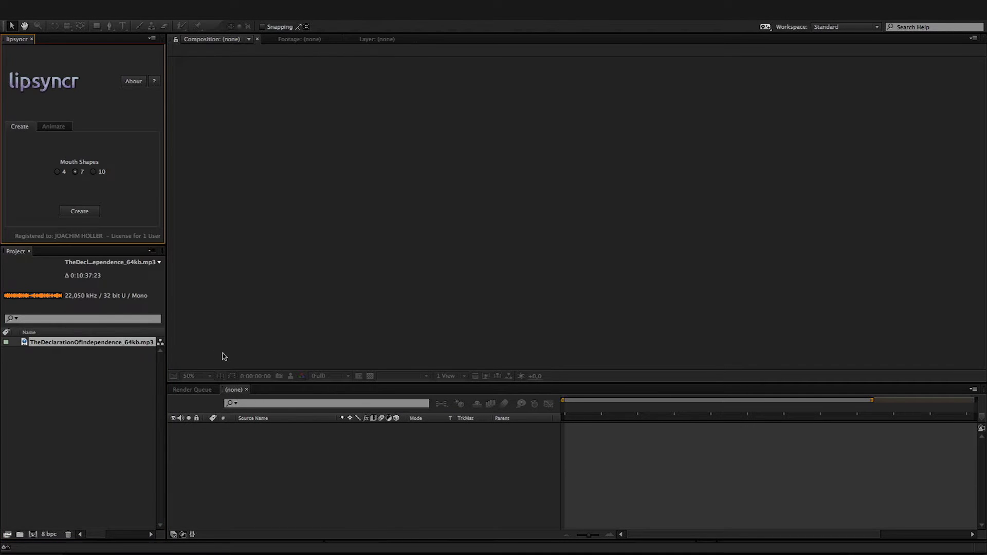
{"action": "left_click", "coordinate": [307, 297]}
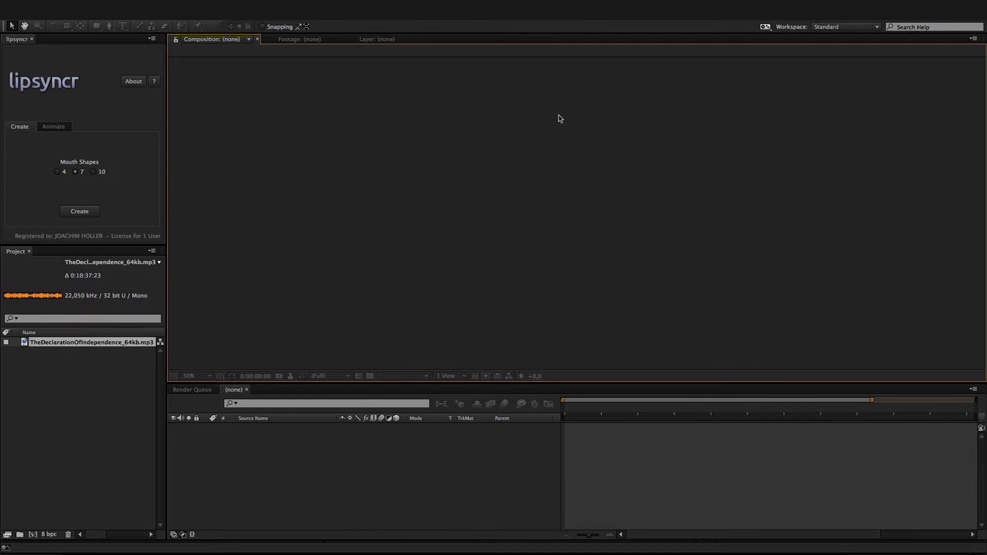
{"action": "left_click", "coordinate": [80, 396]}
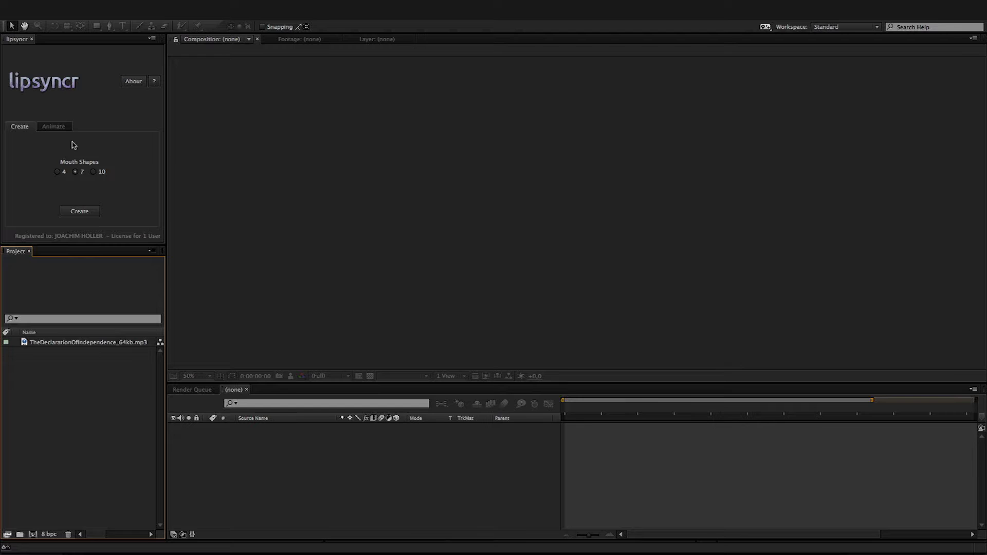
In lipsyncr's Create tab, try 4 mouth shapes, then settle on 10 mouth shapes
{"action": "left_click", "coordinate": [55, 56]}
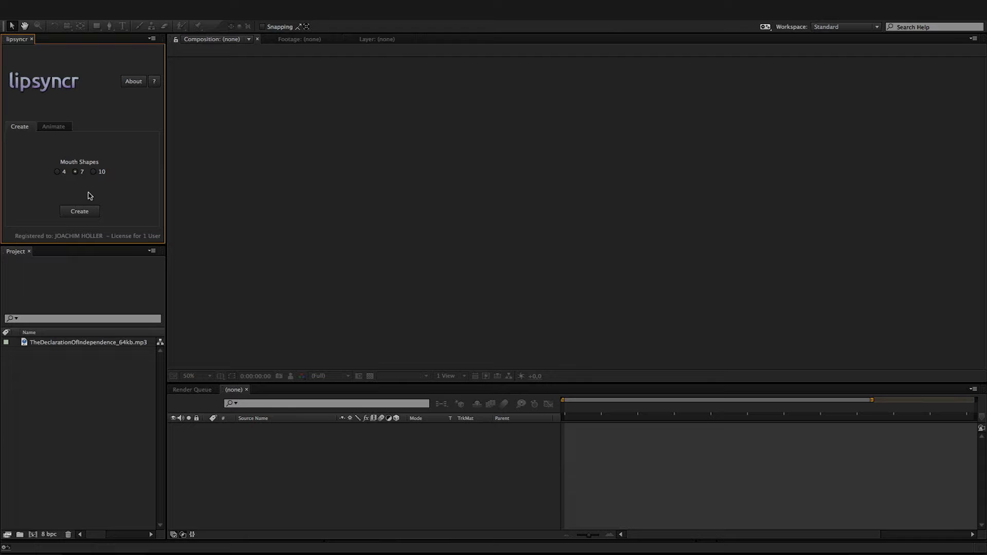
{"action": "left_click", "coordinate": [61, 173]}
{"action": "left_click", "coordinate": [93, 173]}
Create MouthComp 1 and list its timeline layers by Layer Name
{"action": "left_click", "coordinate": [89, 213]}
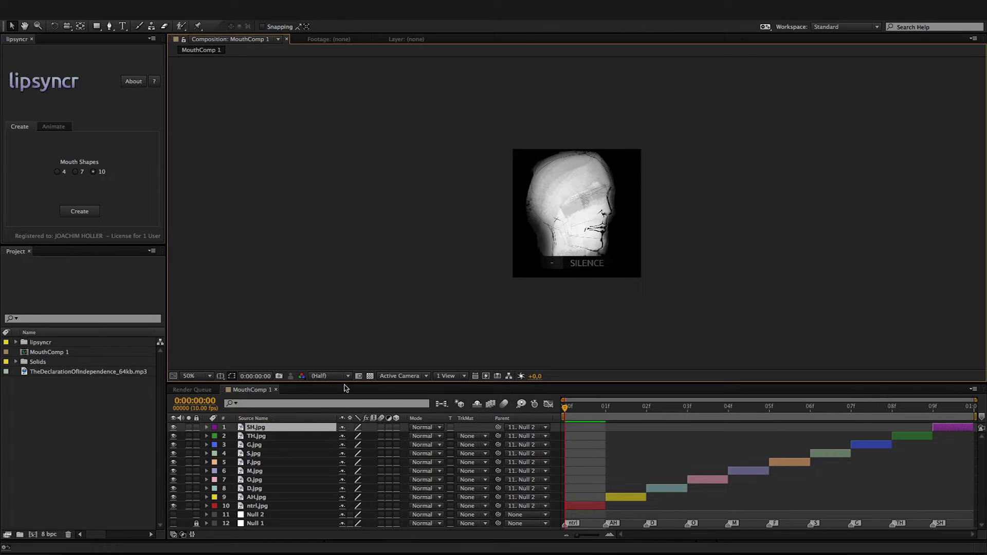
{"action": "left_click", "coordinate": [72, 353]}
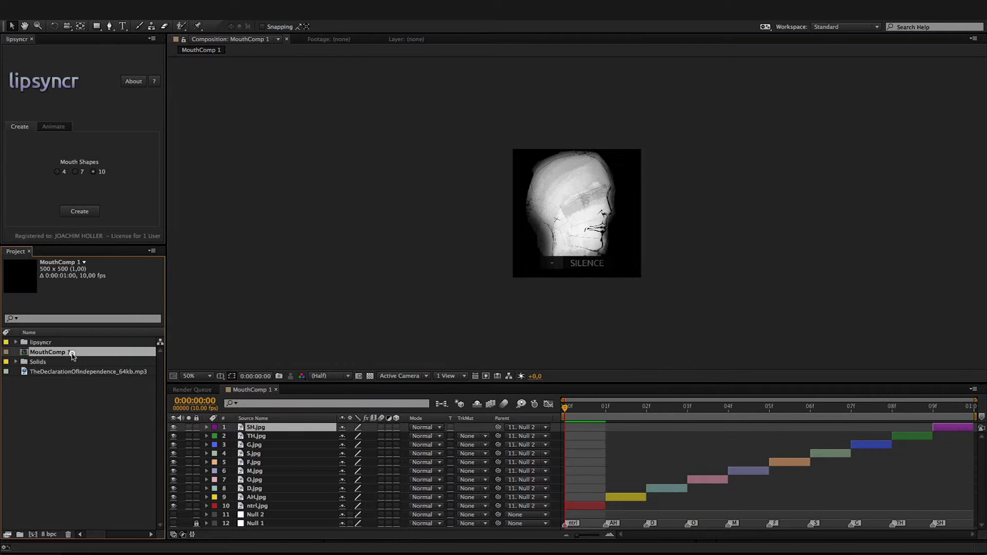
{"action": "left_click", "coordinate": [254, 419]}
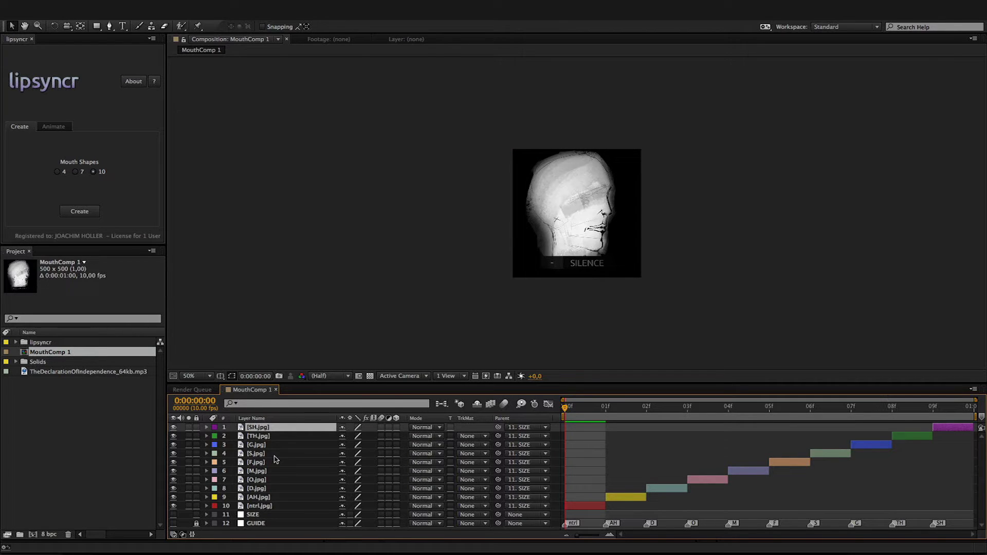
View MouthComp 1 at 100% and scrub through its mouth shapes, starting at AH
{"action": "mouse_move", "coordinate": [565, 410]}
{"action": "left_mouse_down"}
{"action": "mouse_move", "coordinate": [624, 407]}
{"action": "mouse_move", "coordinate": [549, 410]}
{"action": "mouse_move", "coordinate": [854, 407]}
{"action": "mouse_move", "coordinate": [568, 409]}
{"action": "left_mouse_up"}
{"action": "key", "text": "period"}
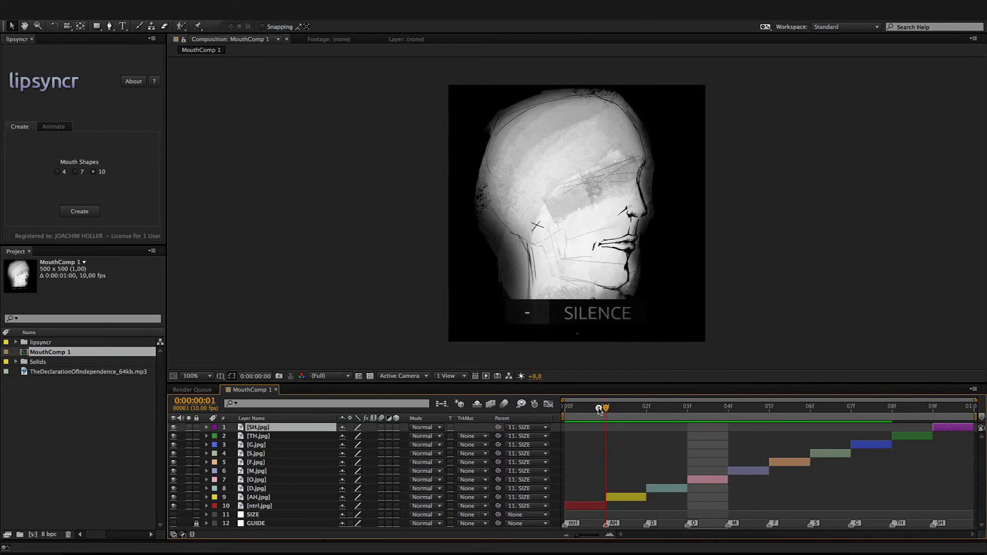
{"action": "key", "text": "Page_Down"}
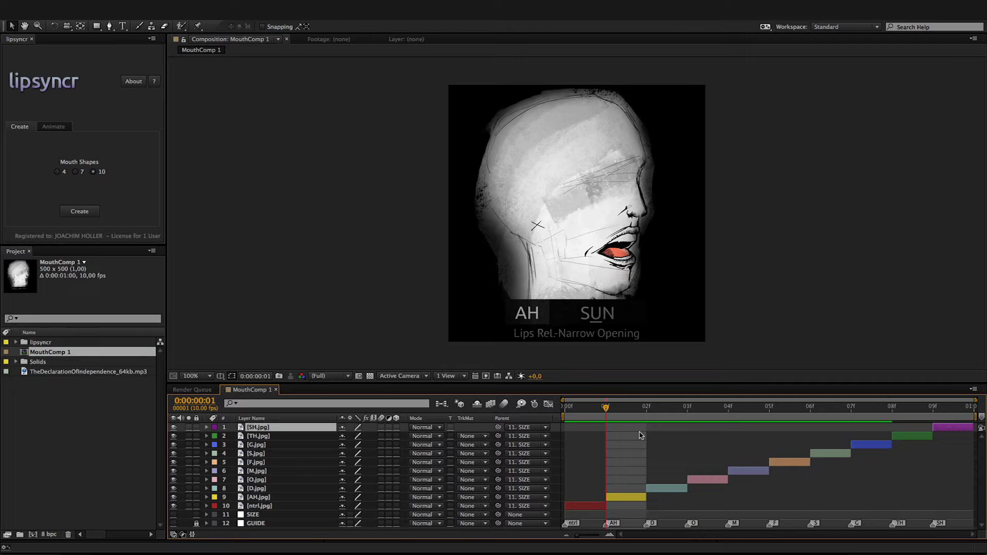
{"action": "left_click_drag", "start_coordinate": [604, 410], "coordinate": [535, 413]}
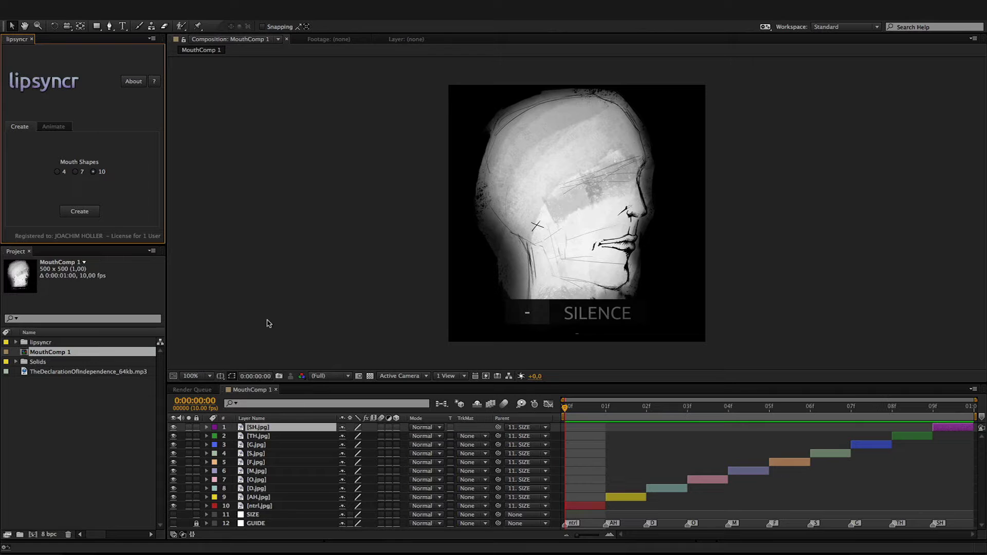
Check the Mouth Source list in lipsyncr's Animate tab, then return to the Create tab
{"action": "left_click", "coordinate": [52, 128]}
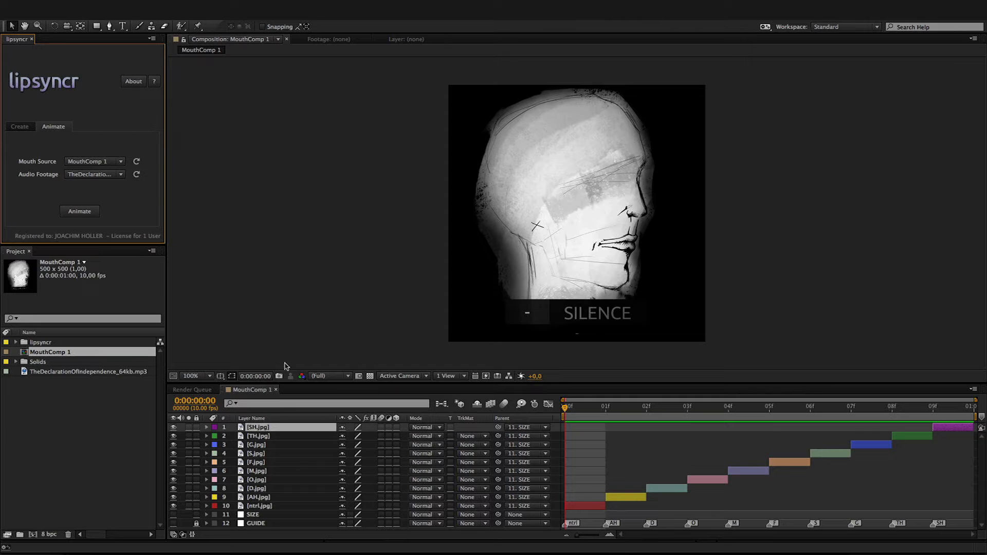
{"action": "left_click", "coordinate": [109, 161]}
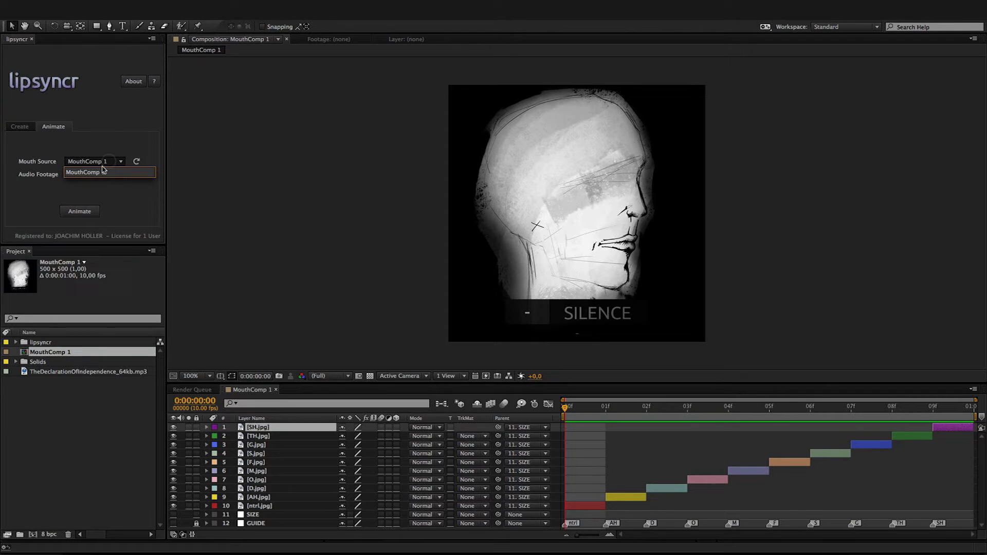
{"action": "left_click", "coordinate": [145, 146]}
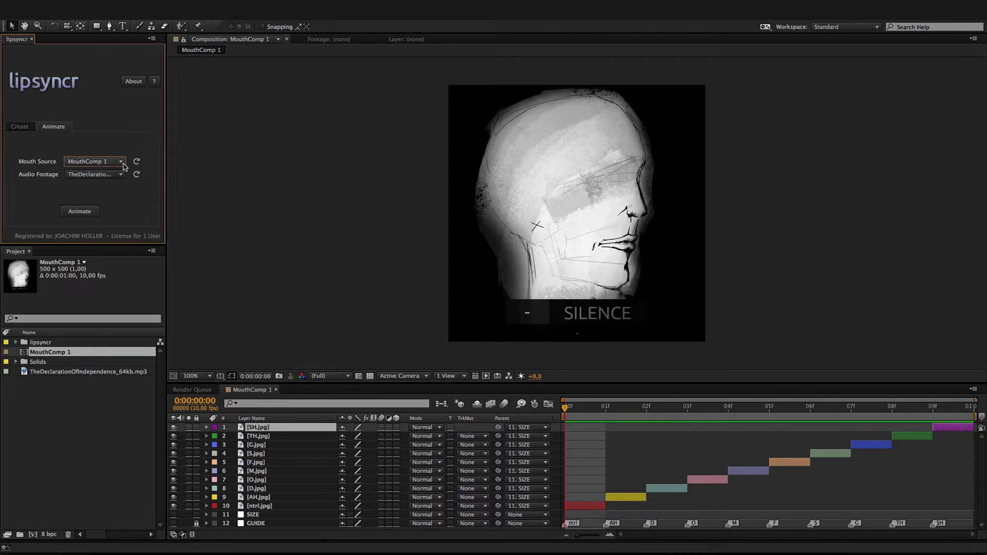
{"action": "left_click", "coordinate": [23, 127]}
Create a 4-shape MouthComp 2 and keep it as lipsyncr's mouth source
{"action": "left_click", "coordinate": [57, 172]}
{"action": "left_click", "coordinate": [80, 211]}
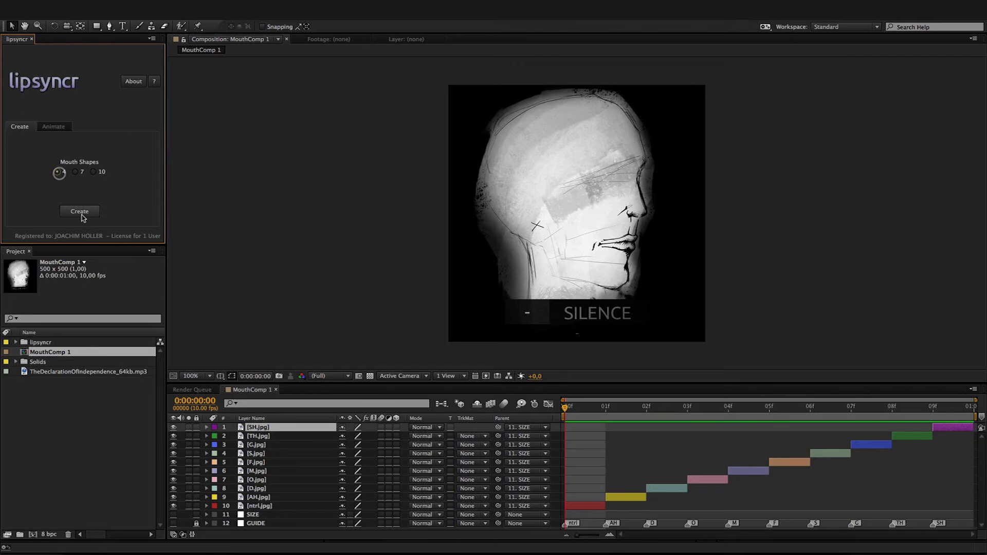
{"action": "left_click", "coordinate": [57, 126]}
{"action": "left_click", "coordinate": [90, 161]}
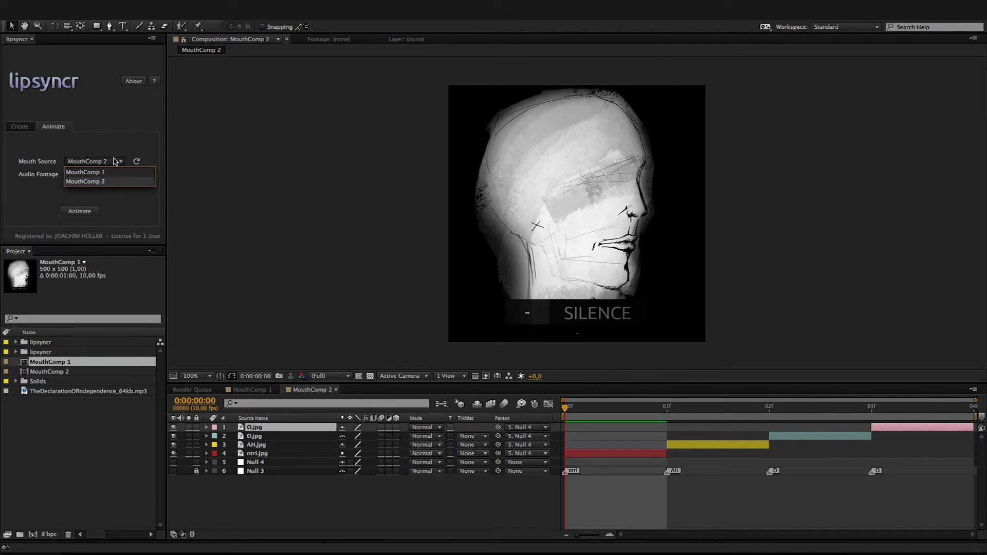
{"action": "left_click", "coordinate": [117, 145]}
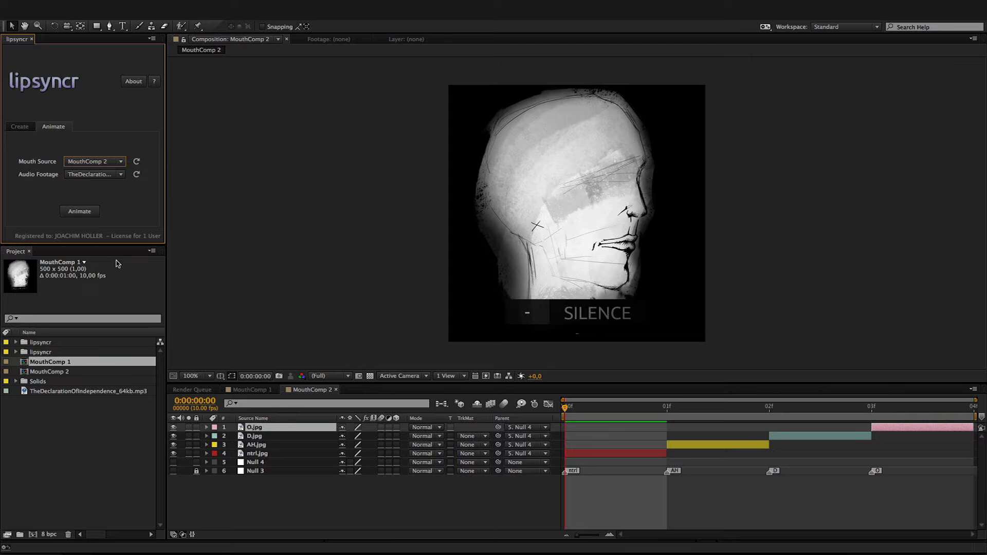
Rename MouthComp 2 to 'adasdasda' and refresh the mouth source list to check the name
{"action": "left_click", "coordinate": [86, 372]}
{"action": "key", "text": "Return"}
{"action": "type", "text": "adasdasda"}
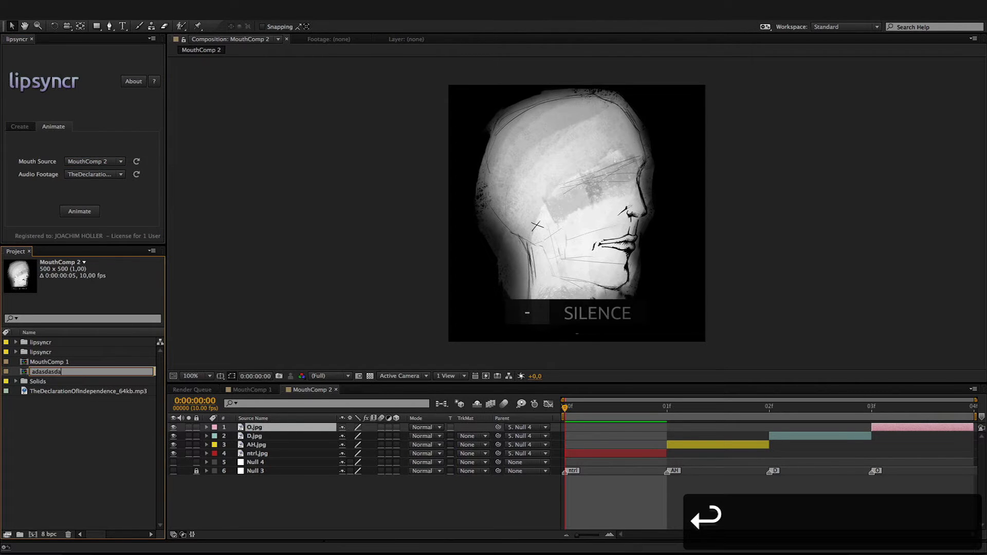
{"action": "key", "text": "Return"}
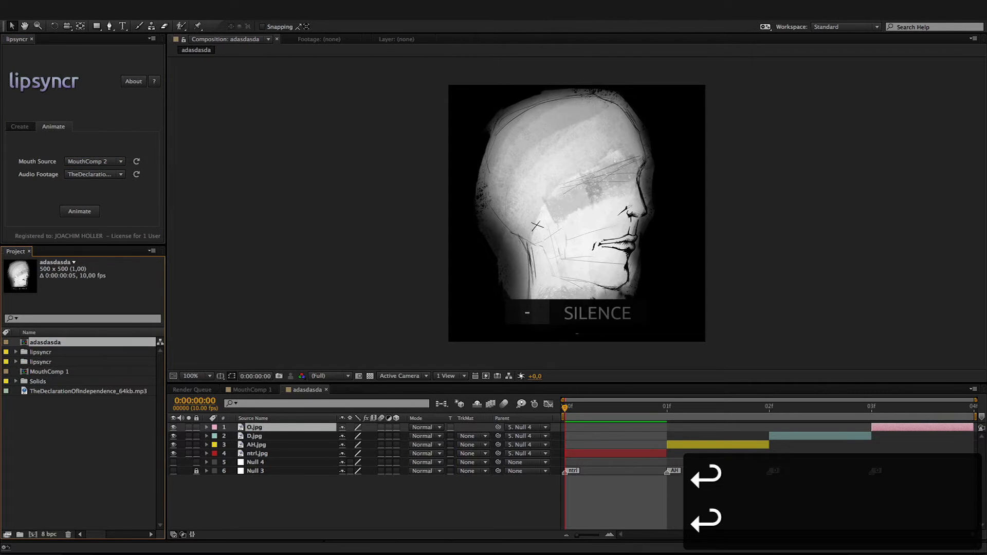
{"action": "left_click", "coordinate": [136, 161]}
{"action": "left_click", "coordinate": [109, 161]}
{"action": "left_click", "coordinate": [109, 162]}
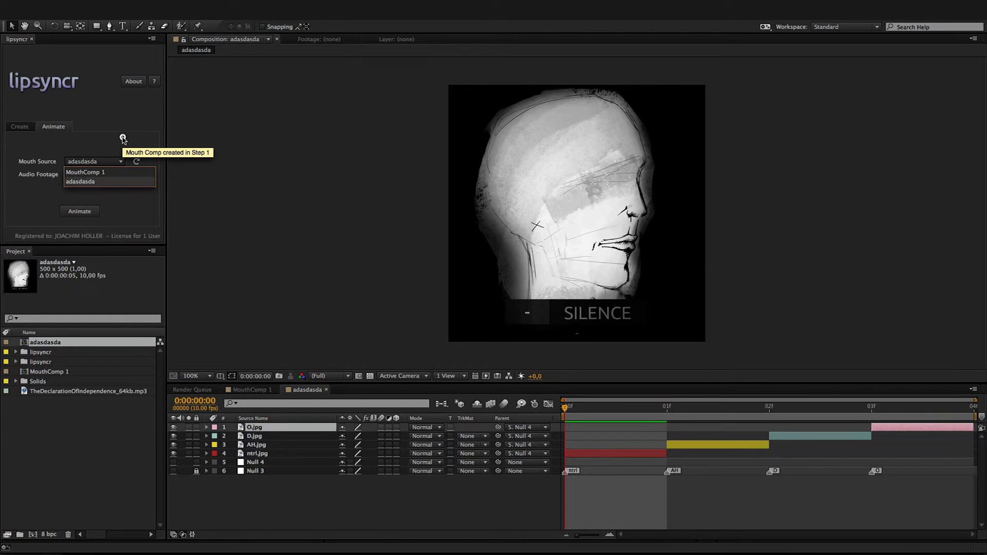
Duplicate MouthComp 1 and refresh the mouth source list
{"action": "left_click", "coordinate": [64, 373]}
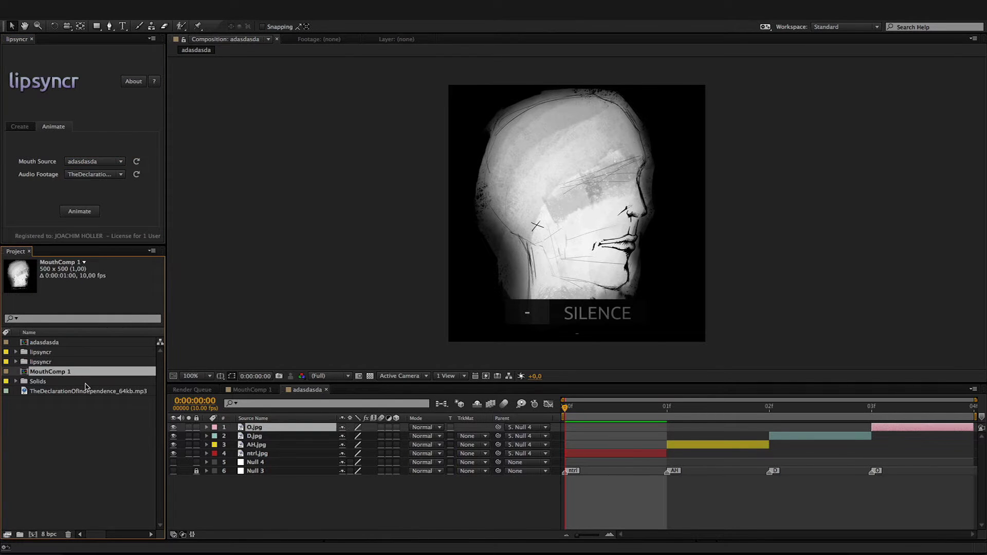
{"action": "key", "text": "super+d"}
{"action": "left_click", "coordinate": [136, 162]}
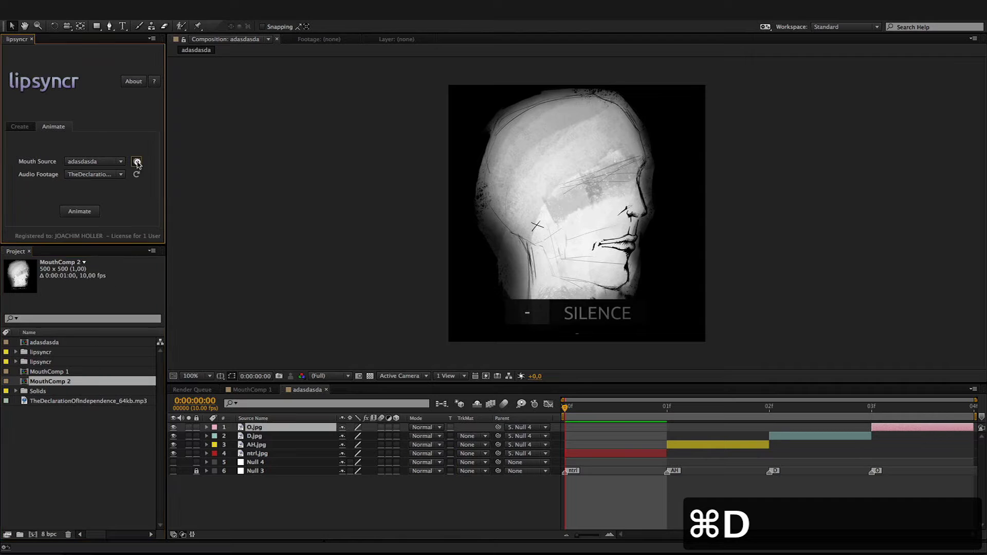
{"action": "left_click", "coordinate": [105, 162]}
{"action": "left_click", "coordinate": [124, 132]}
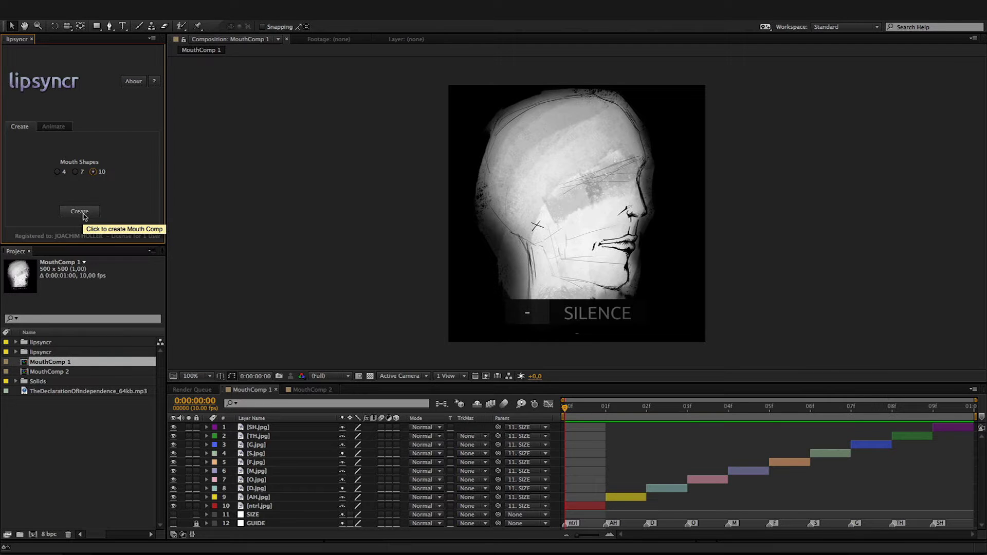
Create 10-shape MouthComp 3, cut its mouth layers, compare other comps, then undo the cut
{"action": "left_click", "coordinate": [84, 215]}
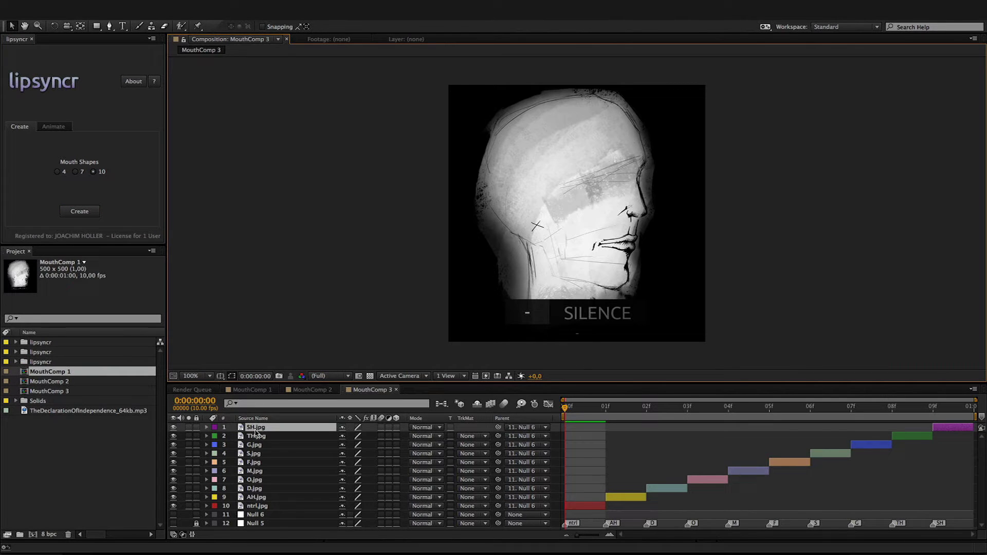
{"action": "left_click", "coordinate": [271, 505], "text": "shift"}
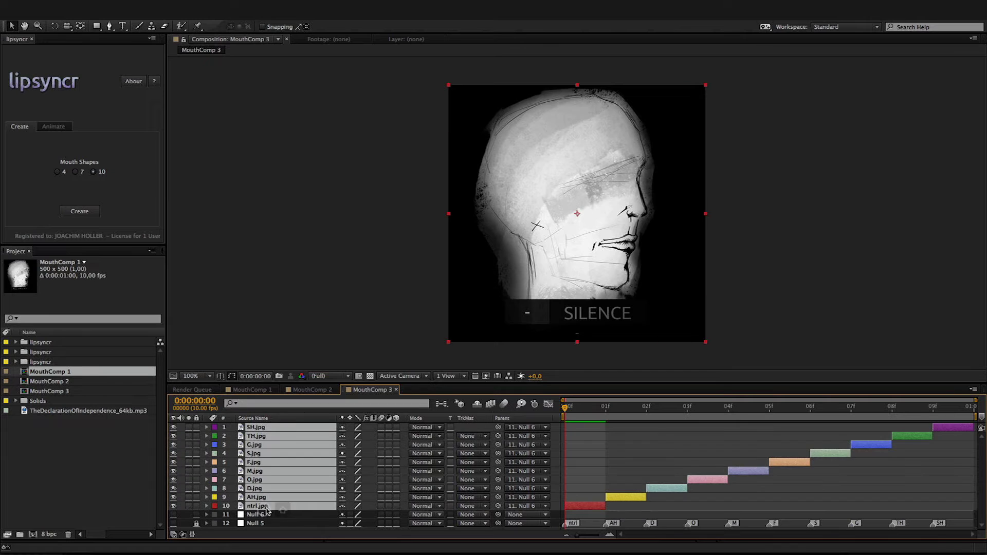
{"action": "key", "text": "super+x"}
{"action": "left_click", "coordinate": [312, 390]}
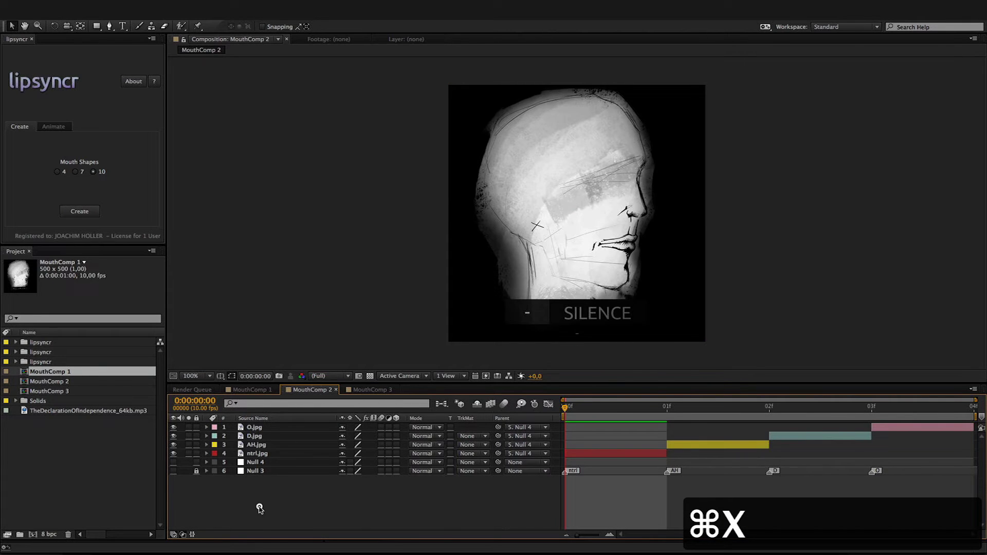
{"action": "left_click", "coordinate": [253, 390]}
{"action": "left_click", "coordinate": [372, 389]}
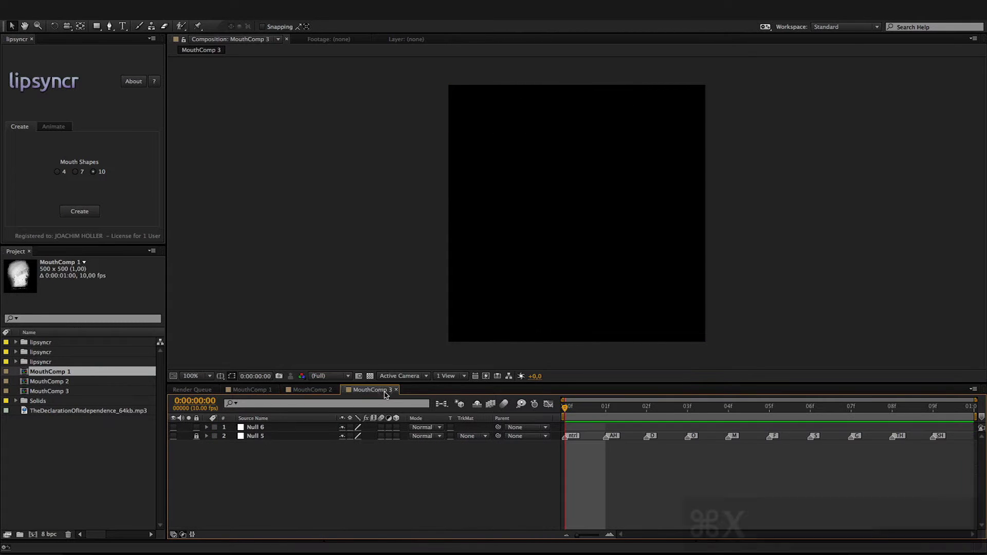
{"action": "key", "text": "super+z"}
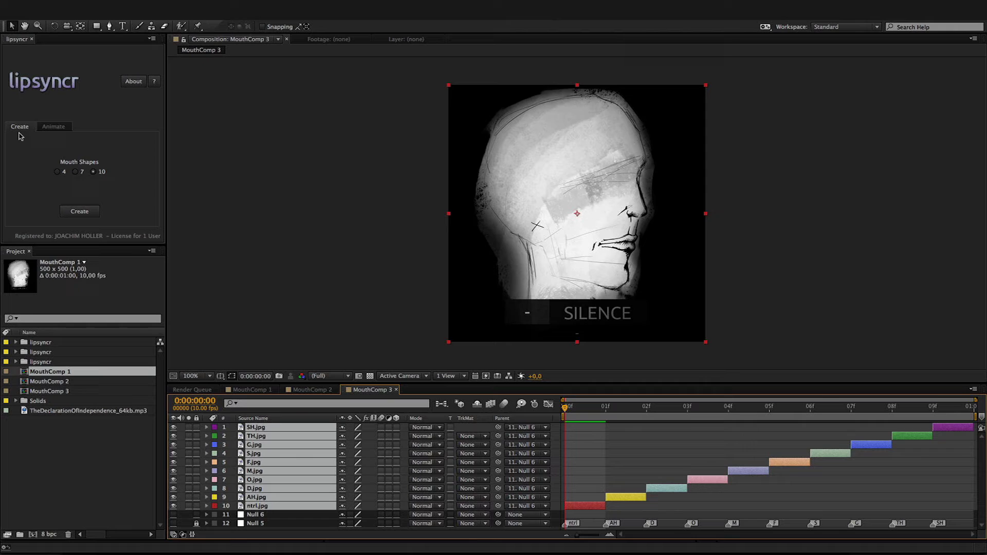
In lipsyncr's Animate tab, keep MouthComp 3 as Mouth Source and review the Audio Footage choice
{"action": "left_click", "coordinate": [54, 127]}
{"action": "left_click", "coordinate": [99, 162]}
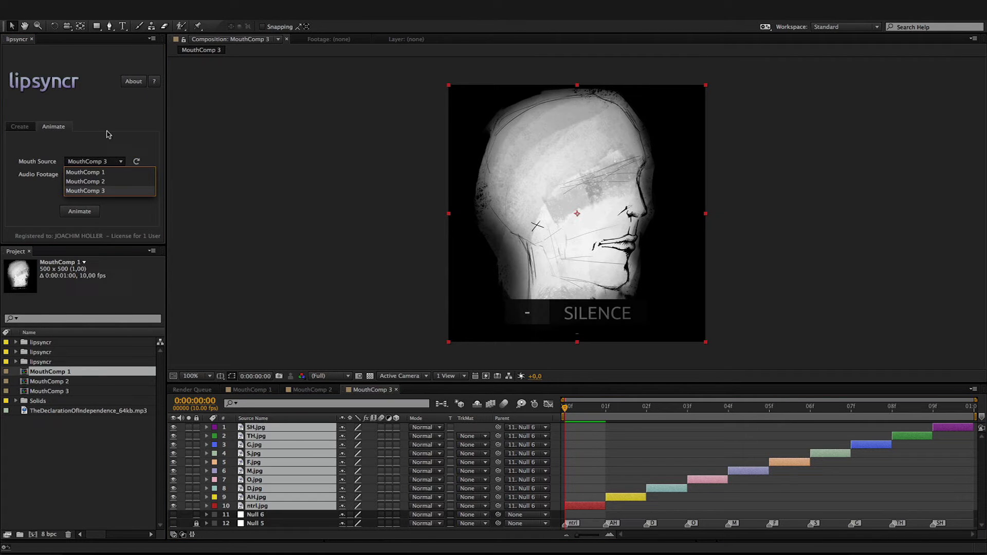
{"action": "left_click", "coordinate": [126, 144]}
{"action": "left_click", "coordinate": [76, 180]}
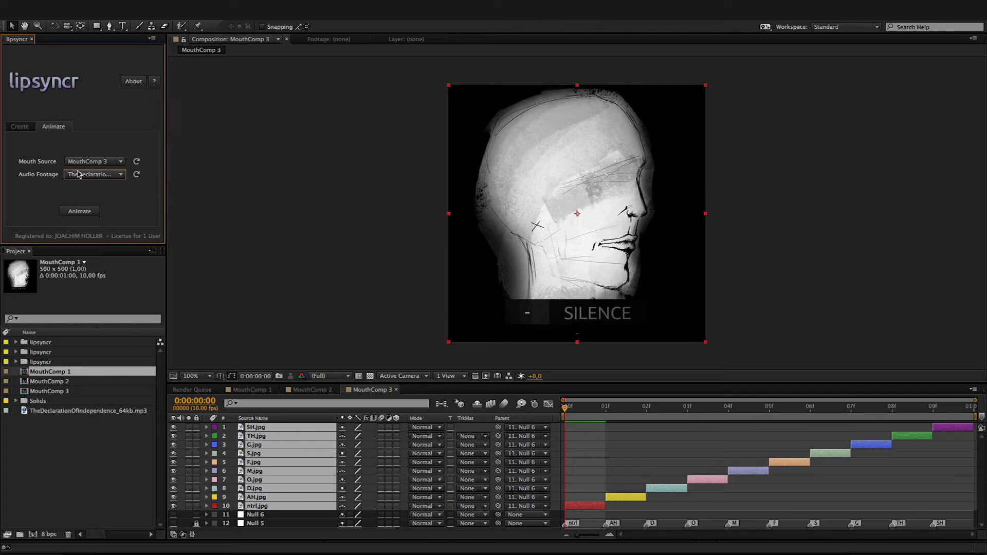
{"action": "left_click", "coordinate": [84, 411]}
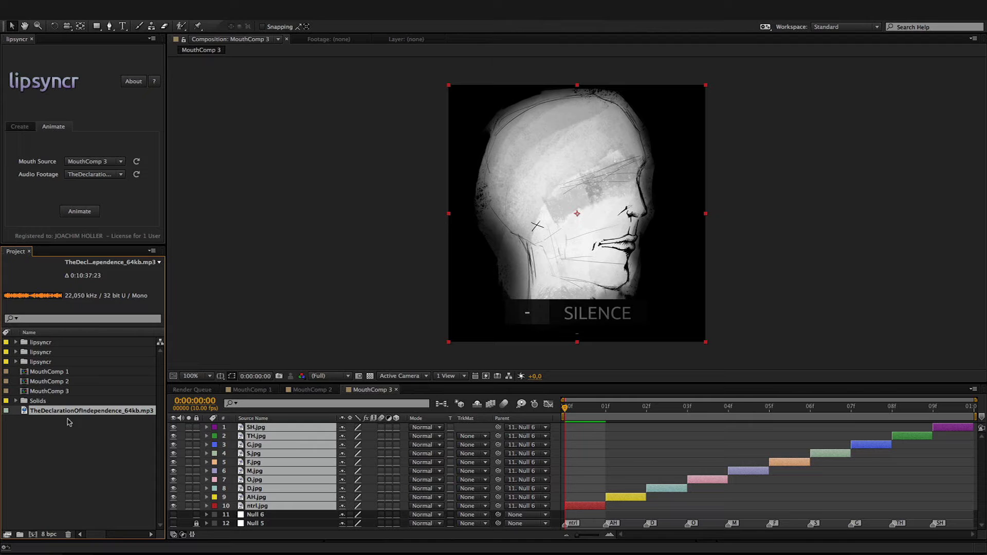
{"action": "left_click_drag", "start_coordinate": [61, 415], "coordinate": [34, 535]}
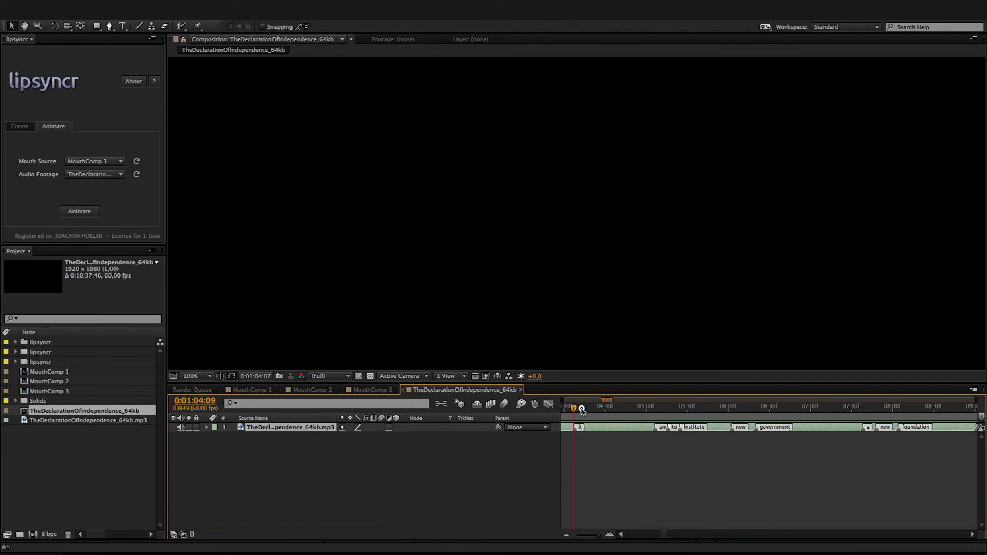
{"action": "left_click", "coordinate": [708, 418]}
{"action": "left_click_drag", "start_coordinate": [708, 418], "coordinate": [757, 418]}
{"action": "key", "text": "minus"}
{"action": "key", "text": "minus"}
{"action": "key", "text": "minus"}
{"action": "key", "text": "minus"}
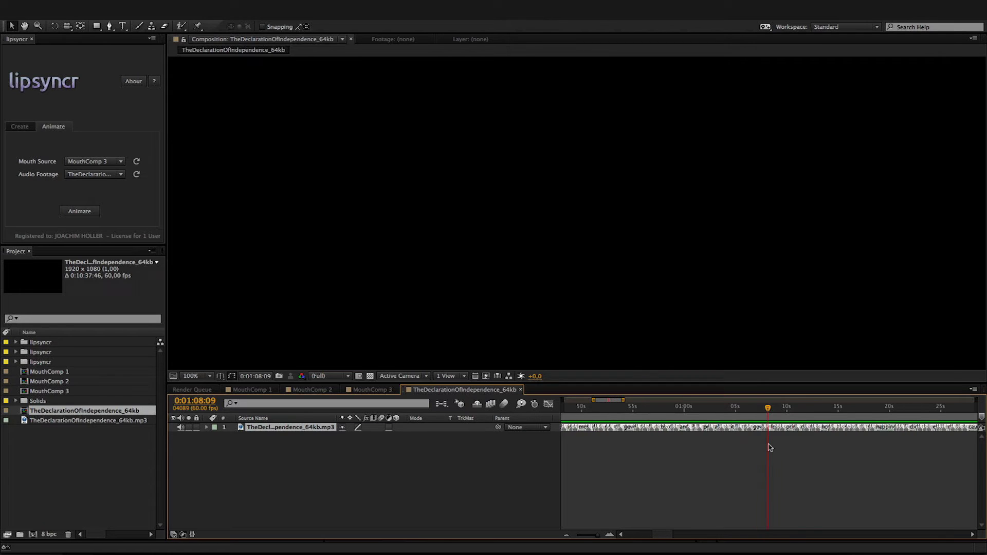
{"action": "key", "text": "minus"}
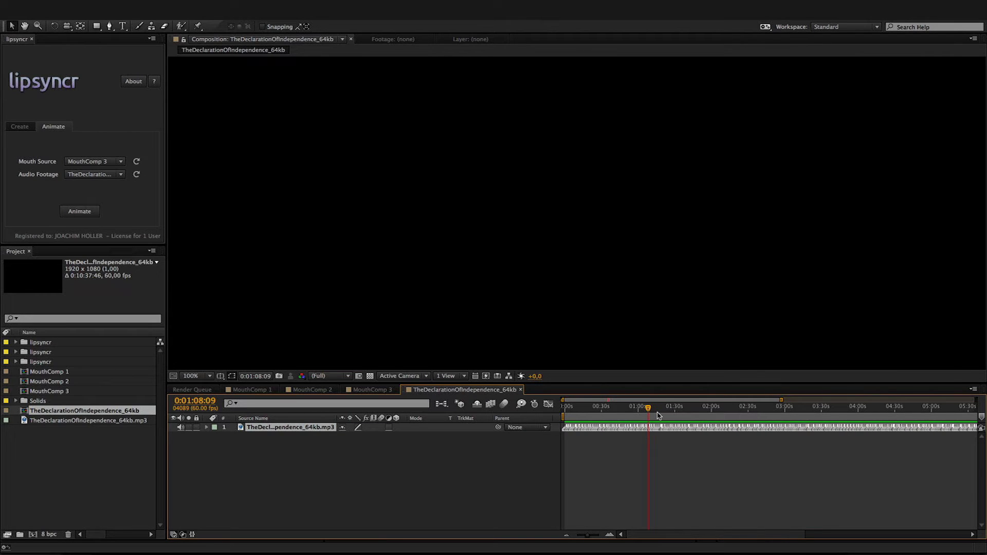
{"action": "left_click_drag", "start_coordinate": [649, 414], "coordinate": [716, 411]}
{"action": "key", "text": "super+z"}
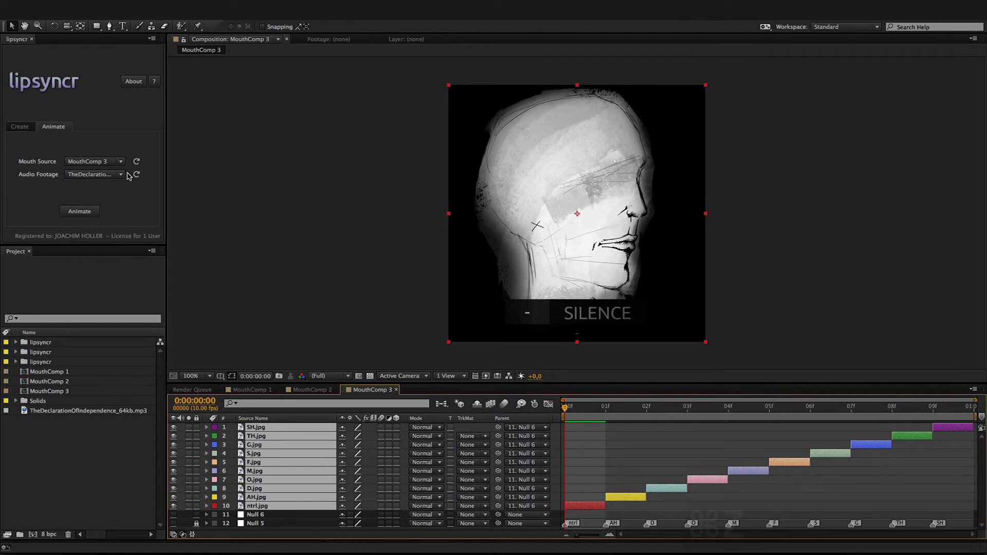
Confirm MouthComp 3 and TheDeclarationOfIndependence_64kb.mp3 as sources and run Animate
{"action": "left_click", "coordinate": [82, 162]}
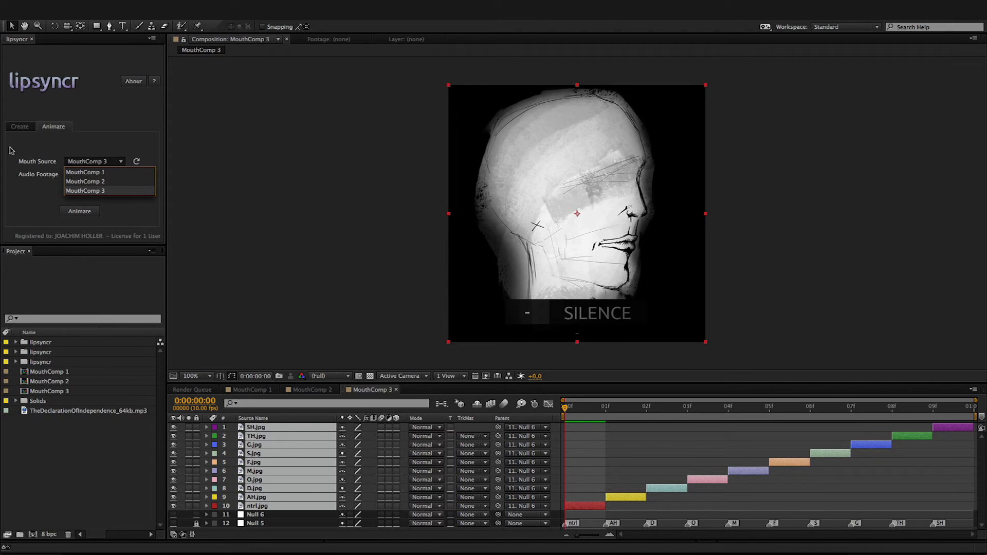
{"action": "left_click", "coordinate": [46, 148]}
{"action": "left_click", "coordinate": [103, 175]}
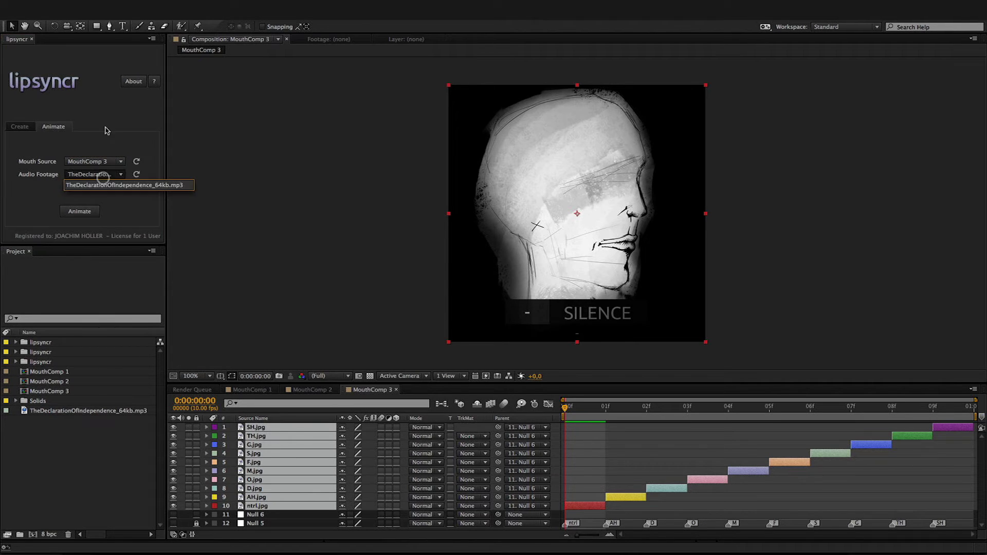
{"action": "left_click", "coordinate": [106, 130]}
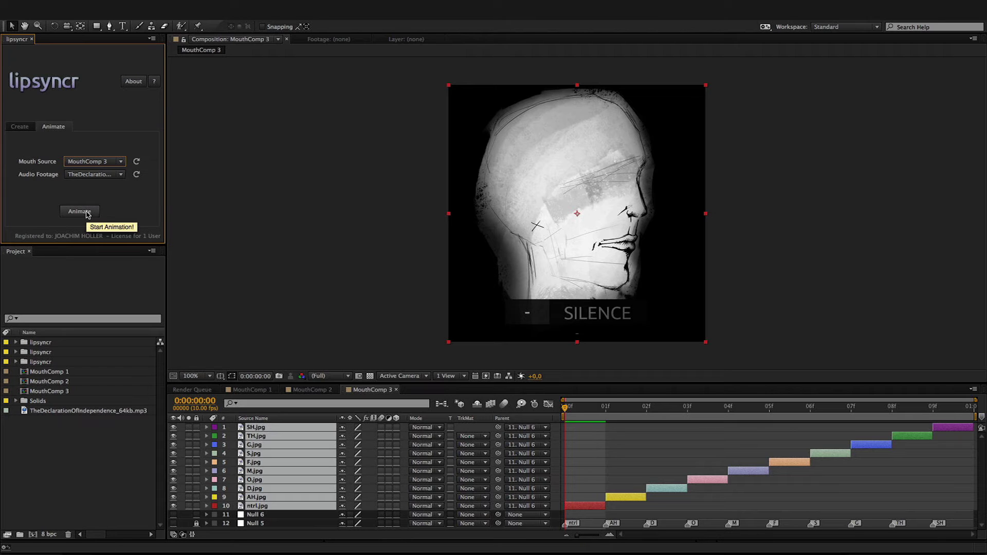
{"action": "left_click", "coordinate": [87, 214]}
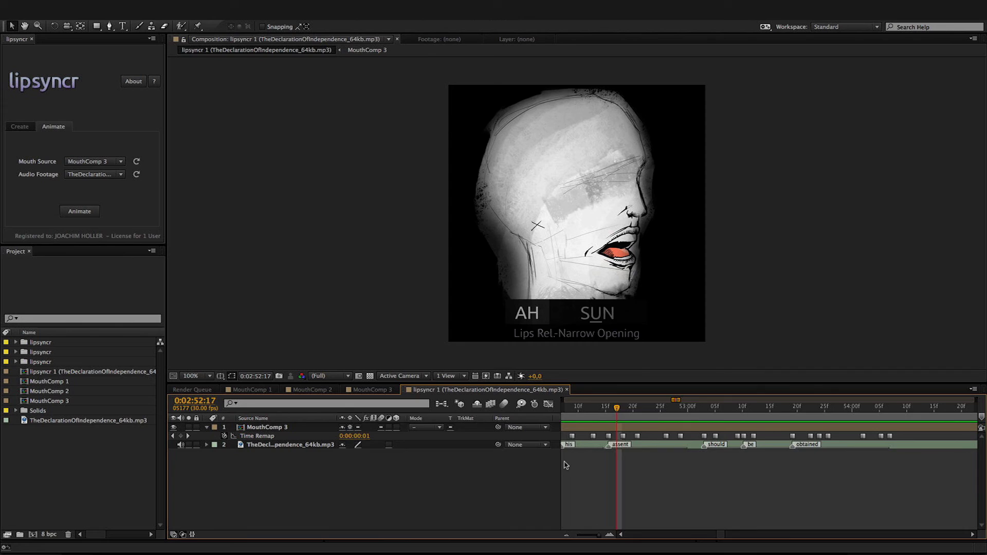
Step the time back, hide the Switches and Modes columns, and widen the lipsyncr and Project panels
{"action": "left_click", "coordinate": [497, 409]}
{"action": "left_click", "coordinate": [174, 534]}
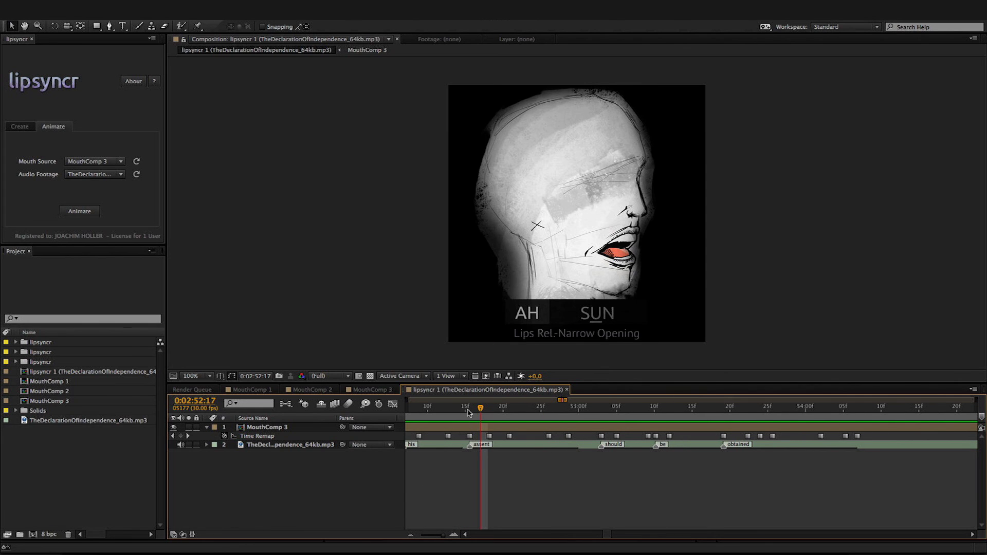
{"action": "left_click_drag", "start_coordinate": [481, 407], "coordinate": [436, 409]}
{"action": "left_click_drag", "start_coordinate": [166, 335], "coordinate": [216, 343]}
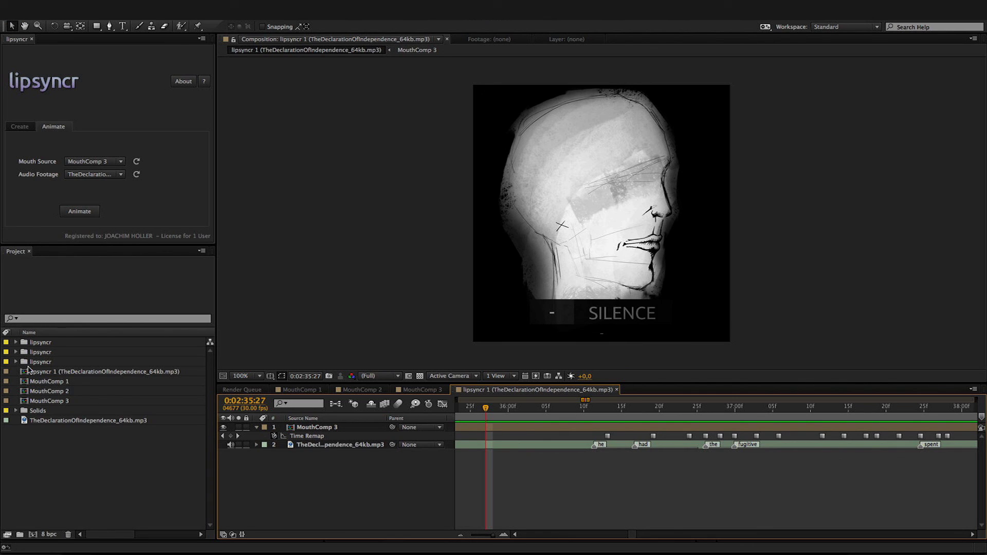
Open lipsyncr 1's Composition Settings with Cmd+K and keep Square Pixels as the aspect ratio
{"action": "left_click", "coordinate": [50, 373]}
{"action": "key", "text": "super+k"}
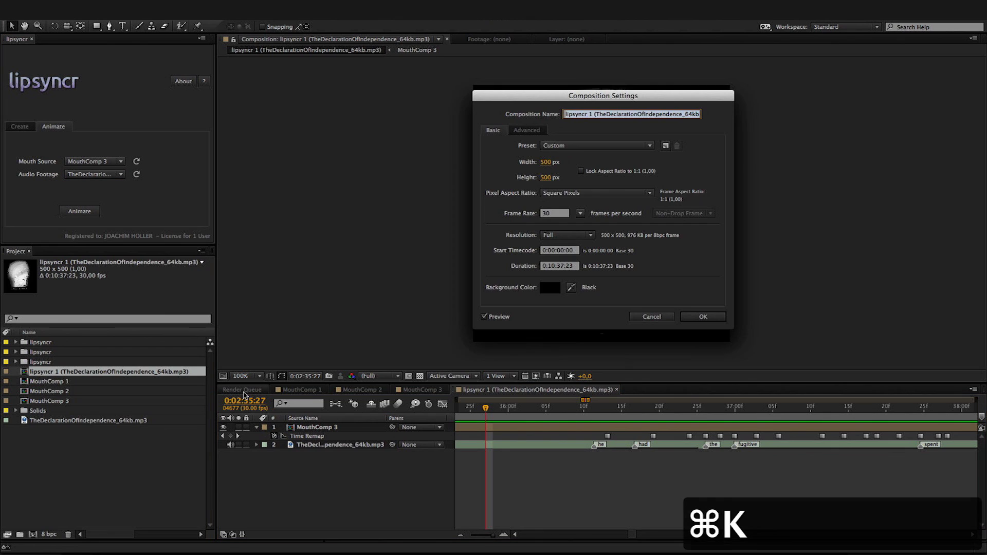
{"action": "left_click", "coordinate": [586, 194]}
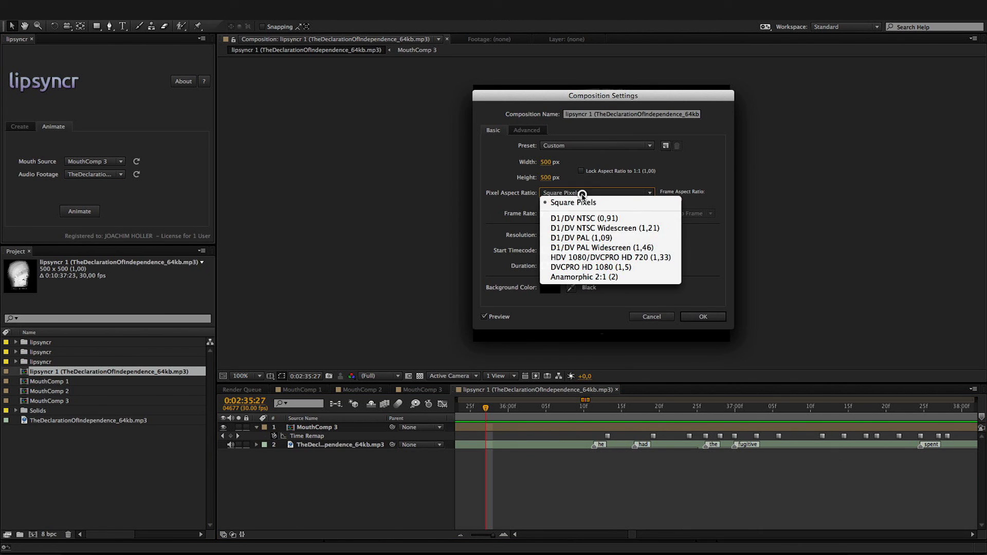
{"action": "left_click", "coordinate": [492, 198]}
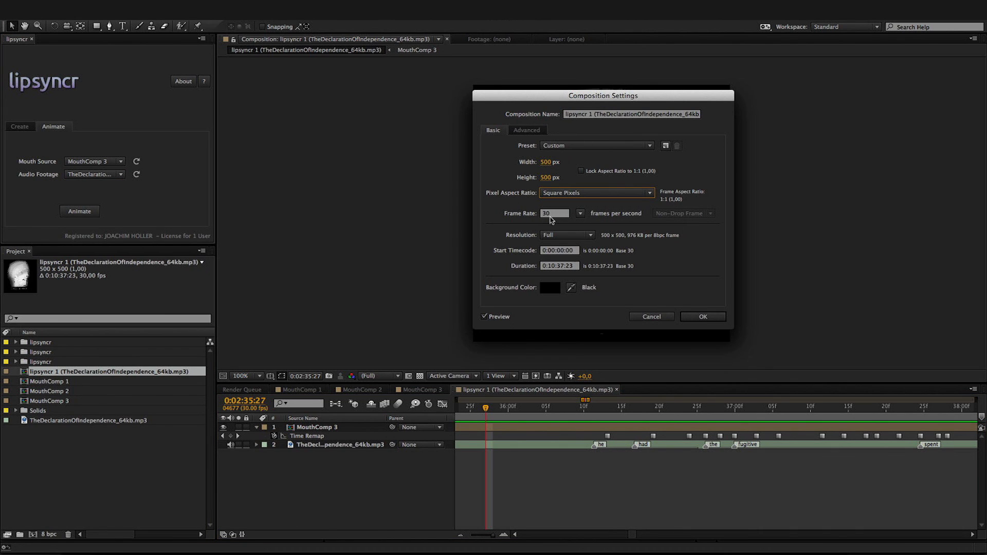